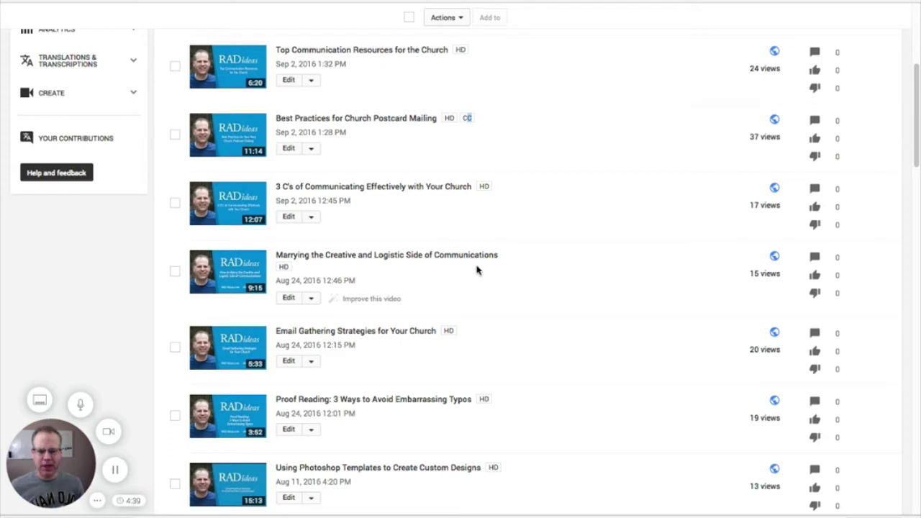
- Open the 3 C's video's English (Automatic) captions and preview them along the timeline
{"action": "left_click", "coordinate": [312, 219]}
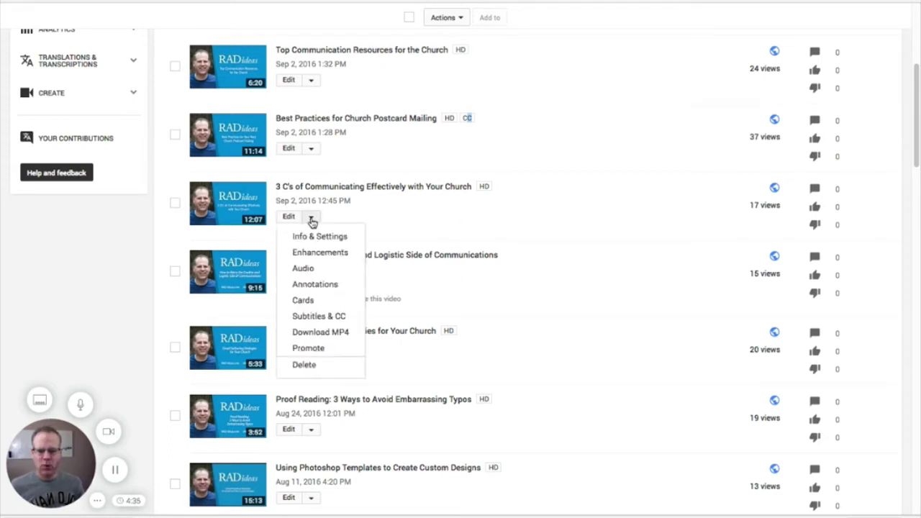
{"action": "left_click", "coordinate": [331, 323]}
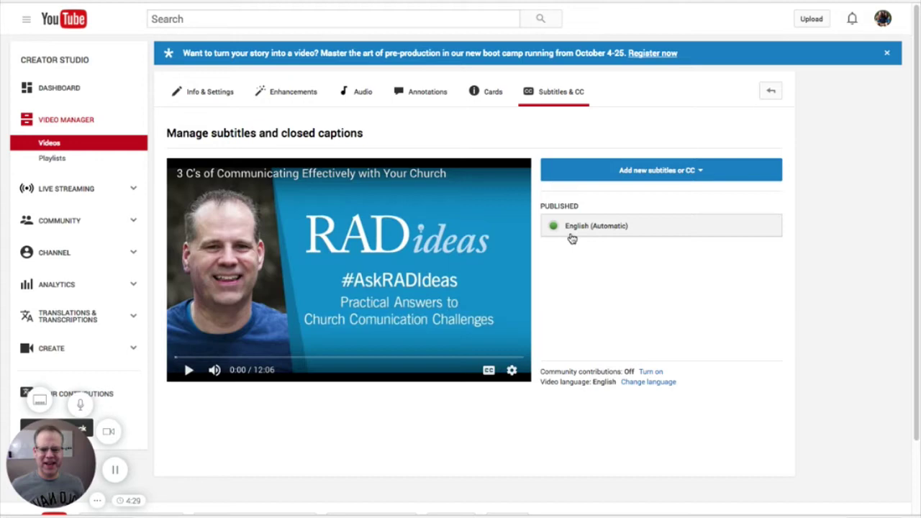
{"action": "left_click", "coordinate": [640, 232]}
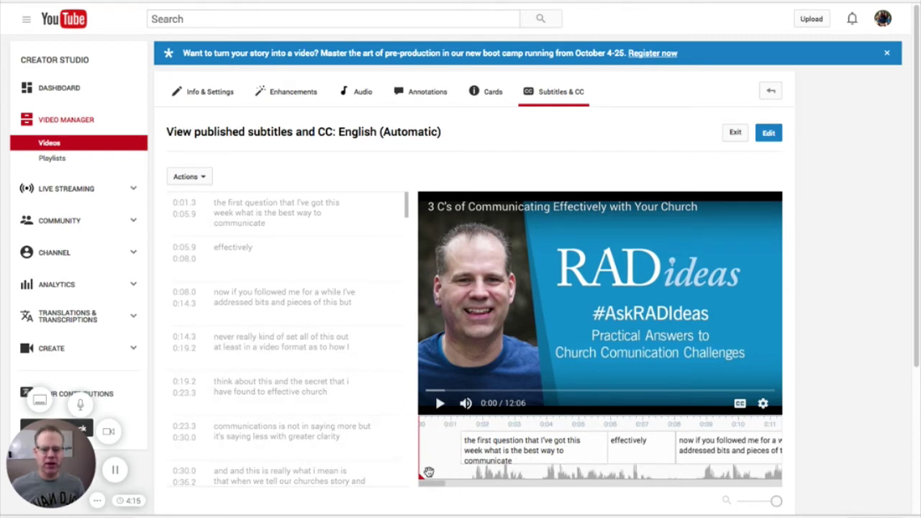
{"action": "mouse_move", "coordinate": [423, 478]}
{"action": "left_mouse_down"}
{"action": "mouse_move", "coordinate": [721, 471]}
{"action": "mouse_move", "coordinate": [419, 464]}
{"action": "left_mouse_up"}
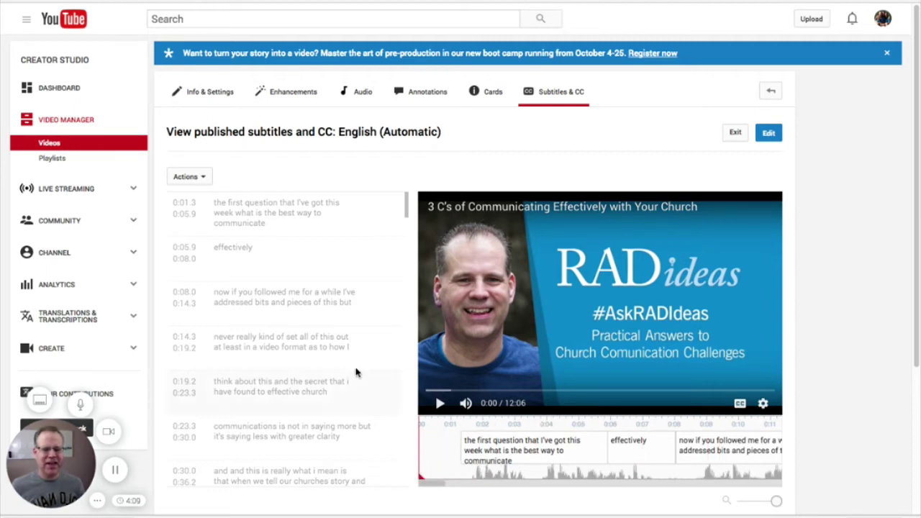
- Edit the English (Automatic) captions and publish them as an English subtitle track
{"action": "left_click", "coordinate": [769, 134]}
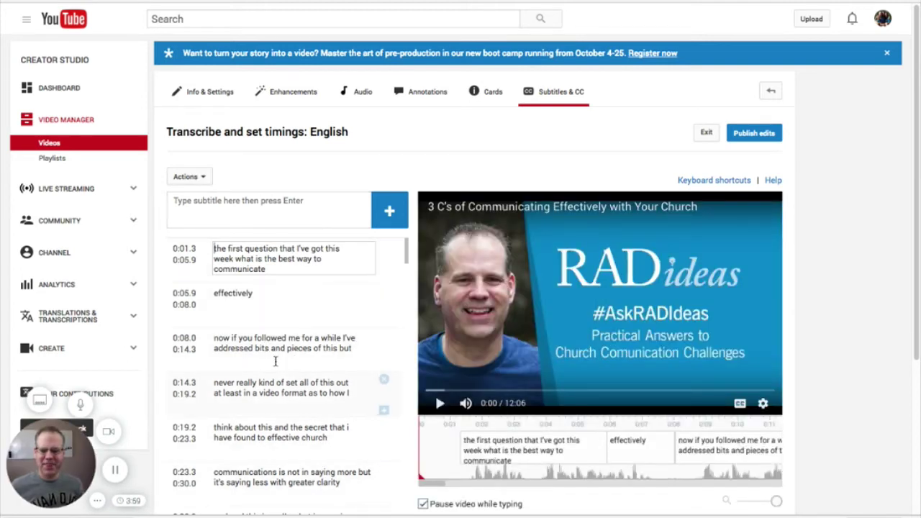
{"action": "left_click", "coordinate": [118, 472]}
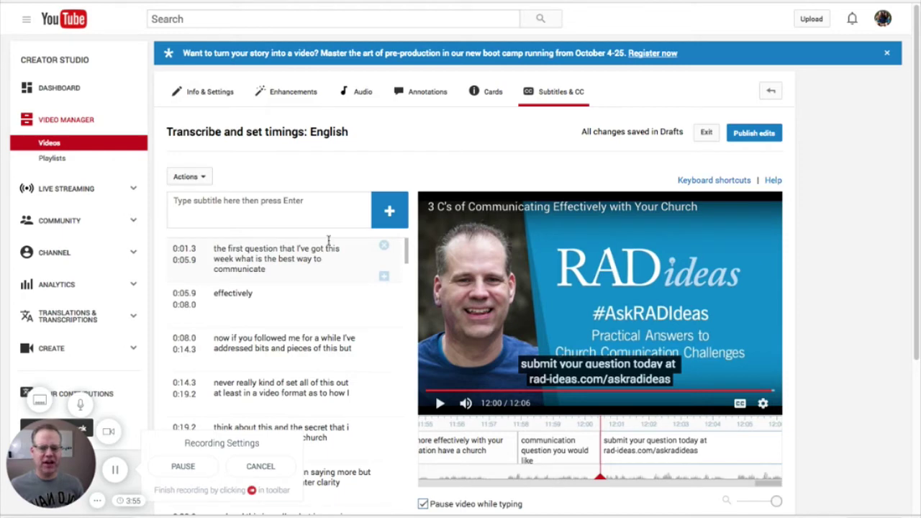
{"action": "left_click", "coordinate": [768, 140]}
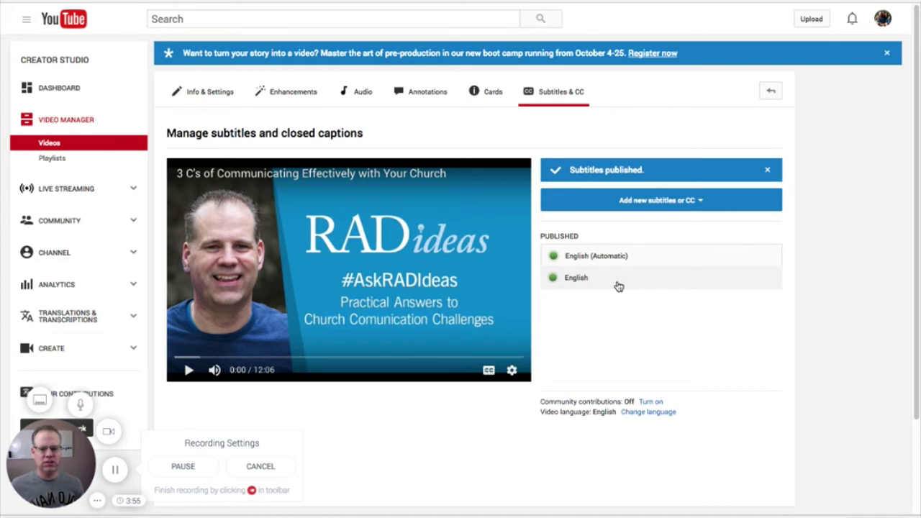
- Download the published English subtitles as an .srt file from the Actions menu
{"action": "left_click", "coordinate": [618, 286]}
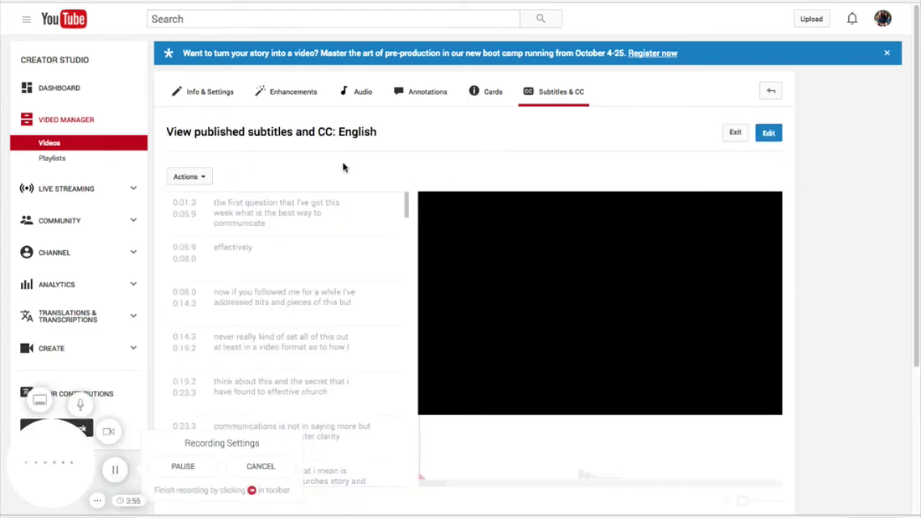
{"action": "left_click", "coordinate": [209, 181]}
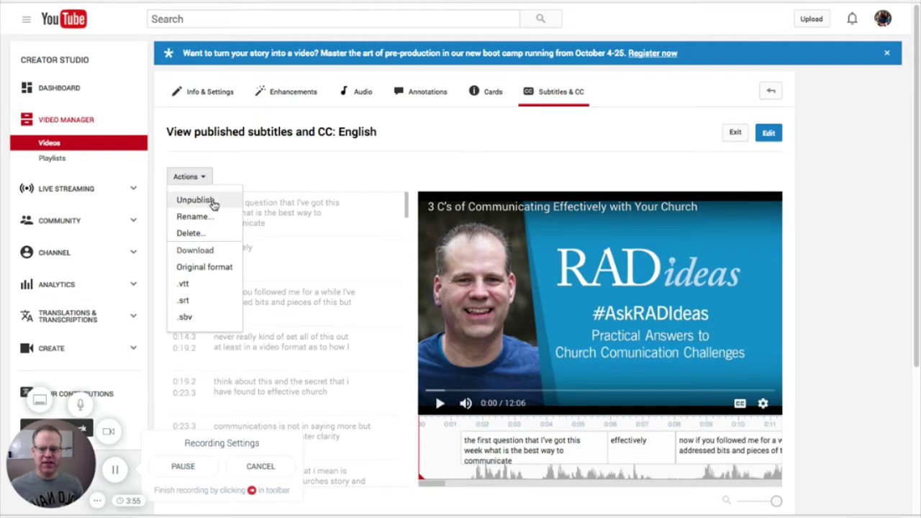
{"action": "left_click", "coordinate": [185, 301]}
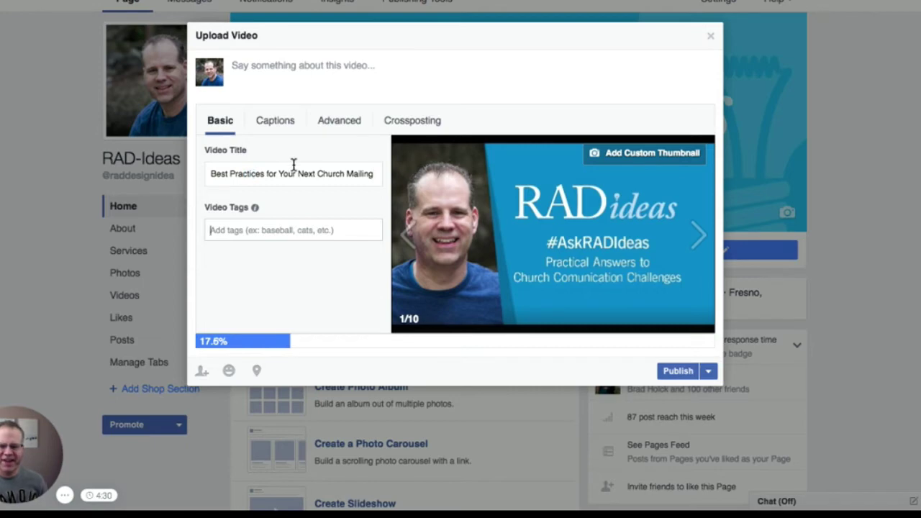
- Enter the video tags 'mailing' and 'church mailer' for the Best Practices upload
{"action": "type", "text": "mai"}
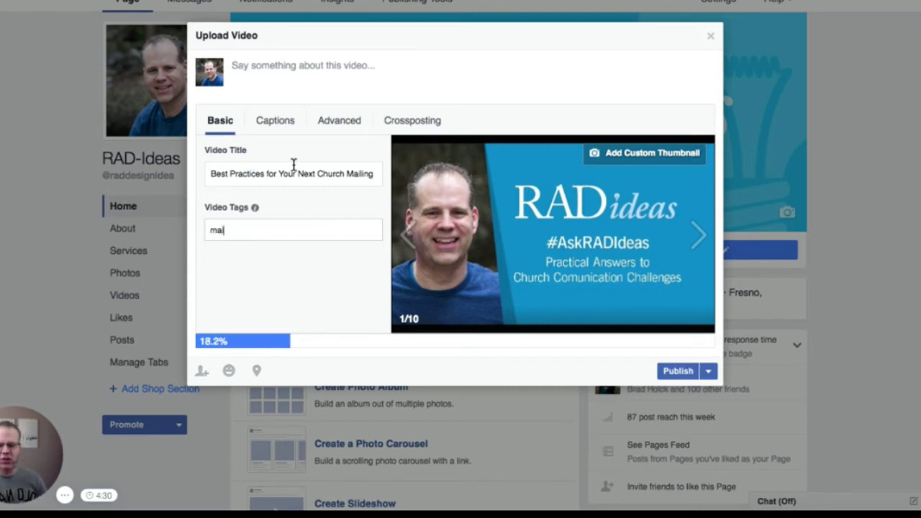
{"action": "type", "text": "ling, churc"}
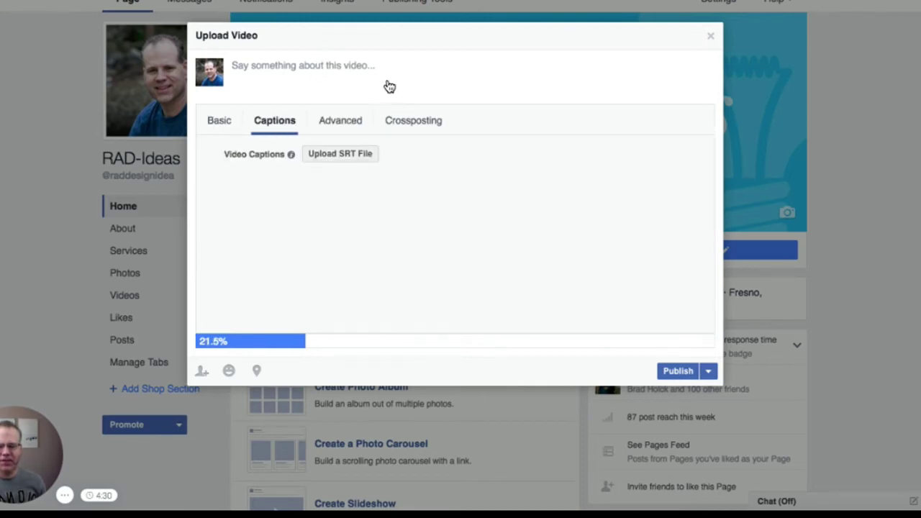
- Try uploading the downloaded .srt captions file, which is rejected for its file name
{"action": "key", "text": "Tab"}
{"action": "key", "text": "Return"}
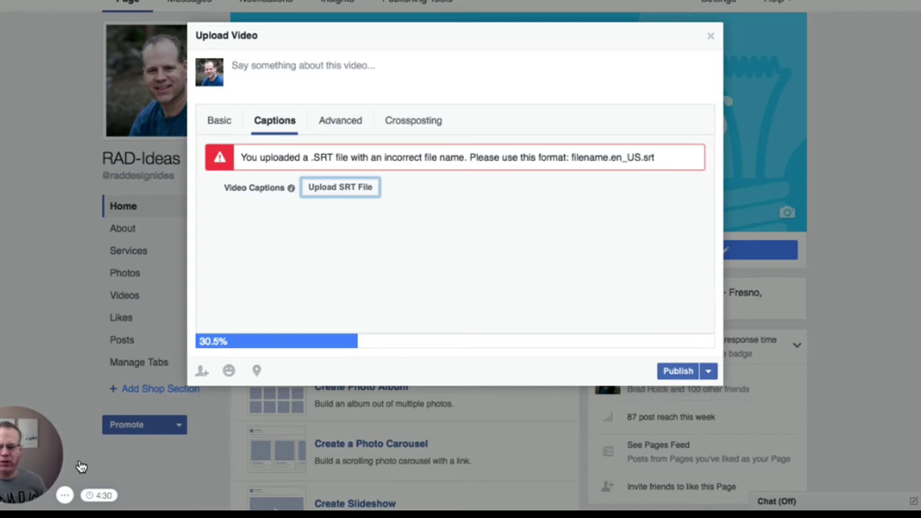
- Upload the renamed .en_US.srt captions file and set the default caption language to English (US)
{"action": "left_click", "coordinate": [82, 465]}
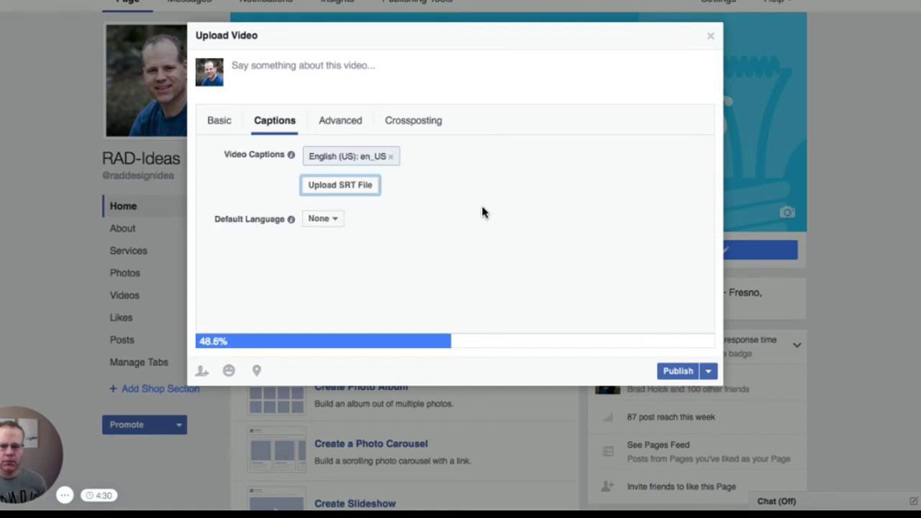
{"action": "left_click", "coordinate": [321, 218]}
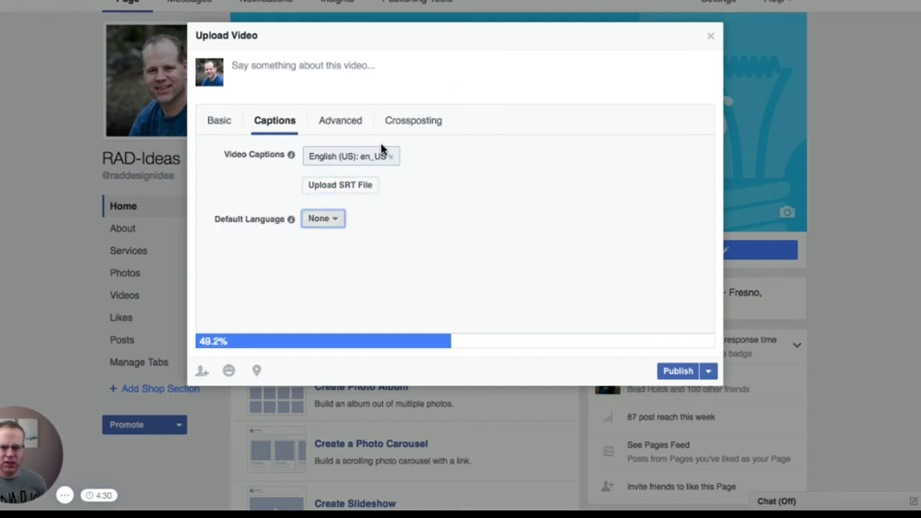
{"action": "key", "text": "Return"}
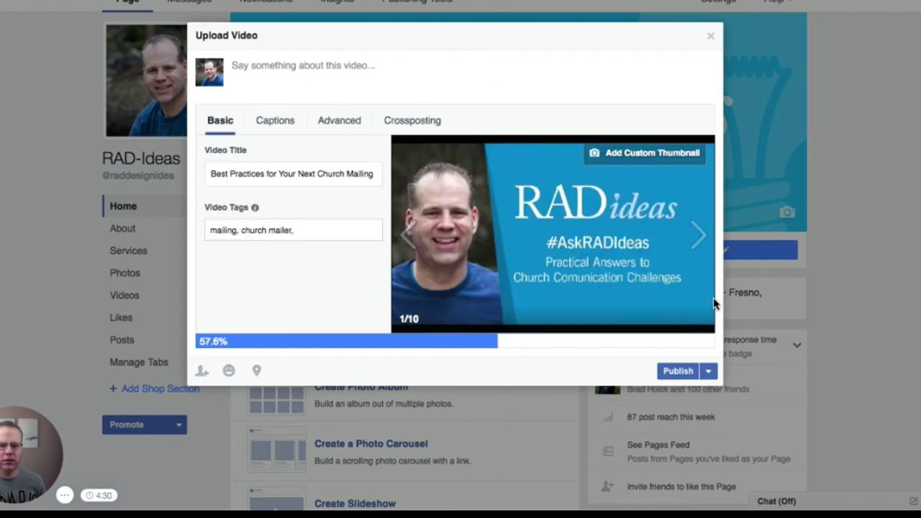
- Schedule the video post to publish on 10/6/2016 at 3:00 PM PDT
{"action": "key", "text": "Return"}
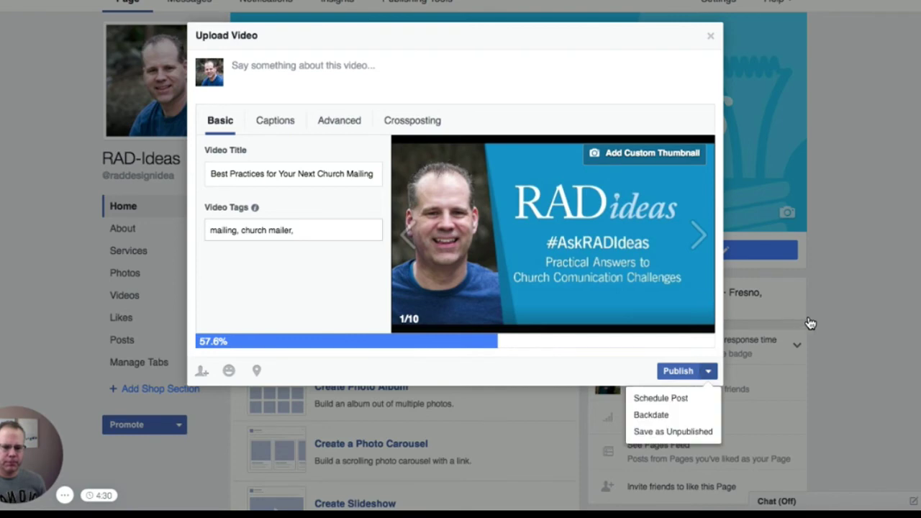
{"action": "key", "text": "Down"}
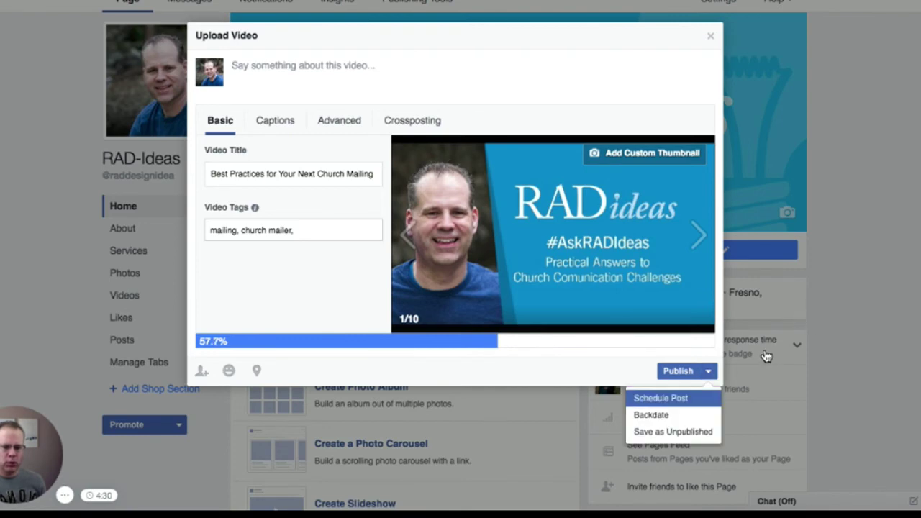
{"action": "key", "text": "Return"}
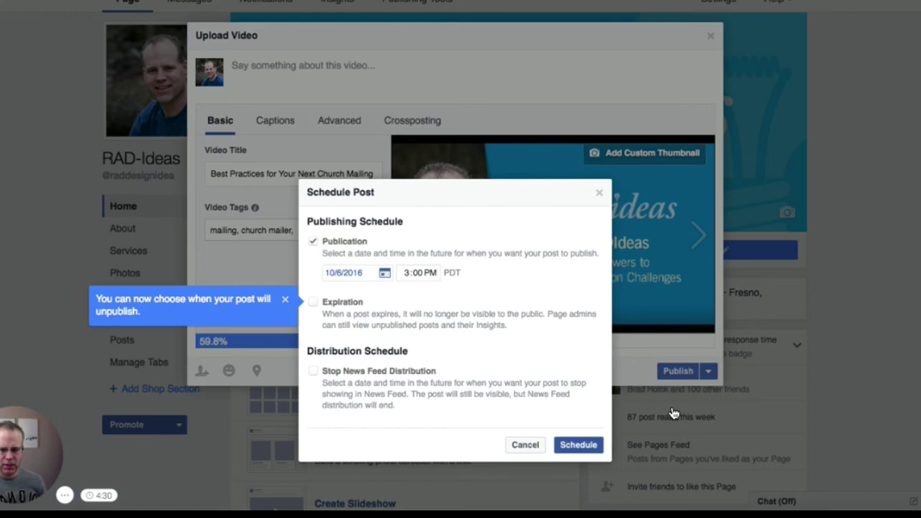
{"action": "key", "text": "Escape"}
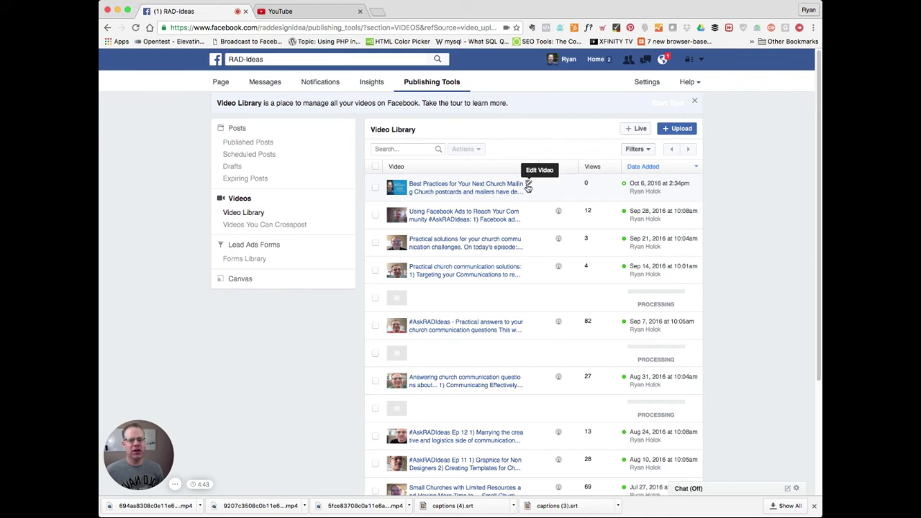
{"action": "left_click", "coordinate": [529, 186]}
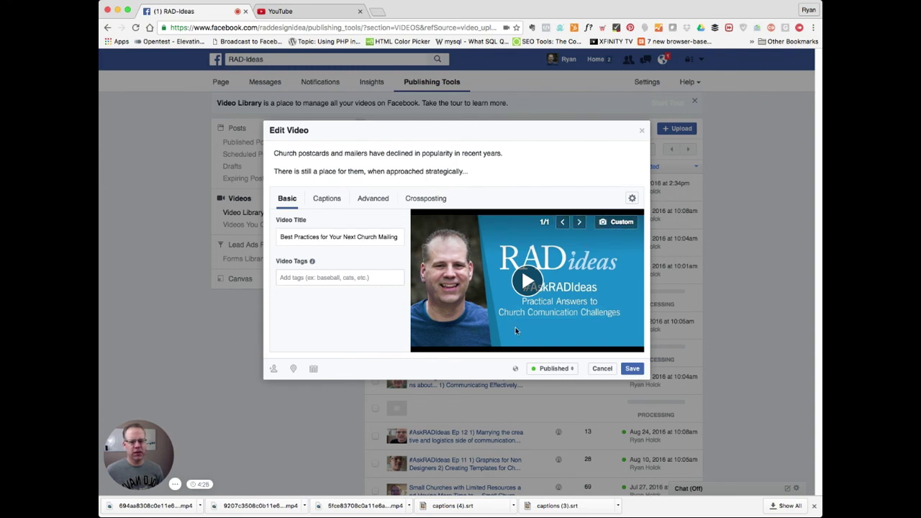
{"action": "left_click", "coordinate": [377, 205]}
{"action": "left_click", "coordinate": [324, 205]}
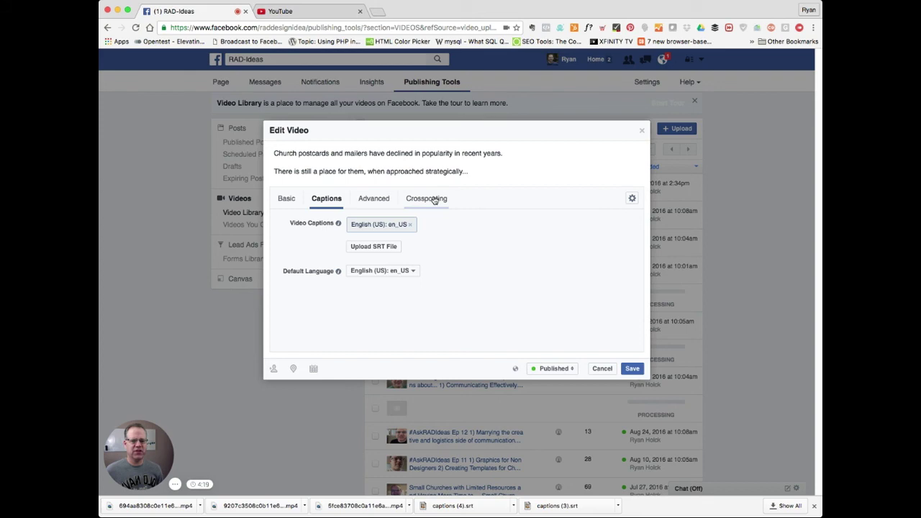
{"action": "left_click", "coordinate": [634, 369]}
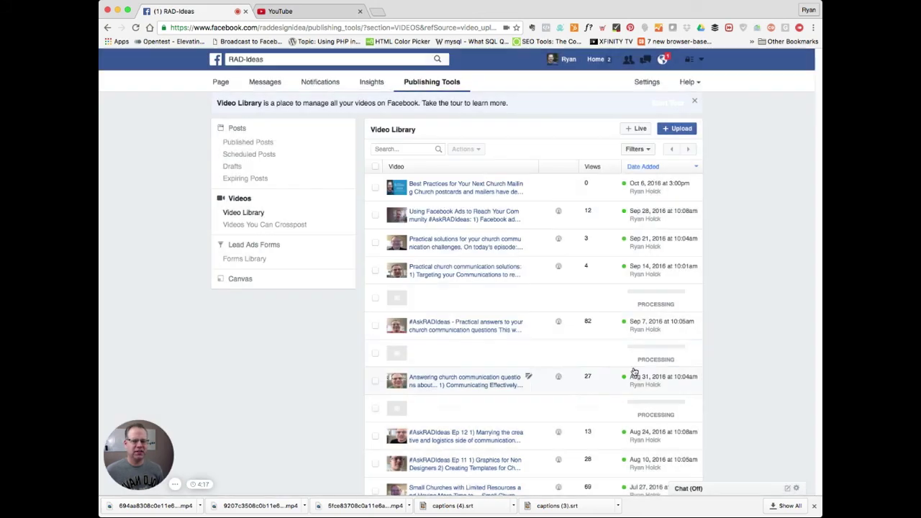
- Play the Best Practices video with Captions enabled and pause on a visible caption
{"action": "left_click", "coordinate": [676, 193]}
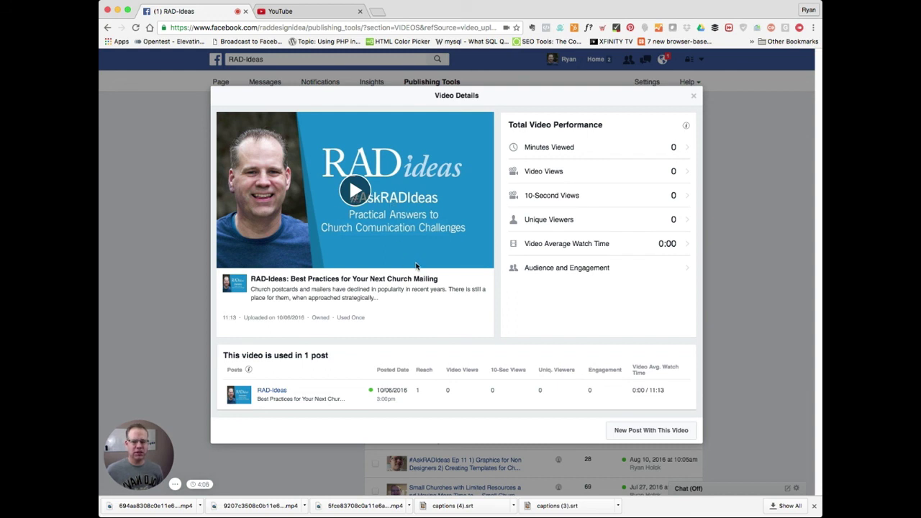
{"action": "left_click", "coordinate": [352, 192]}
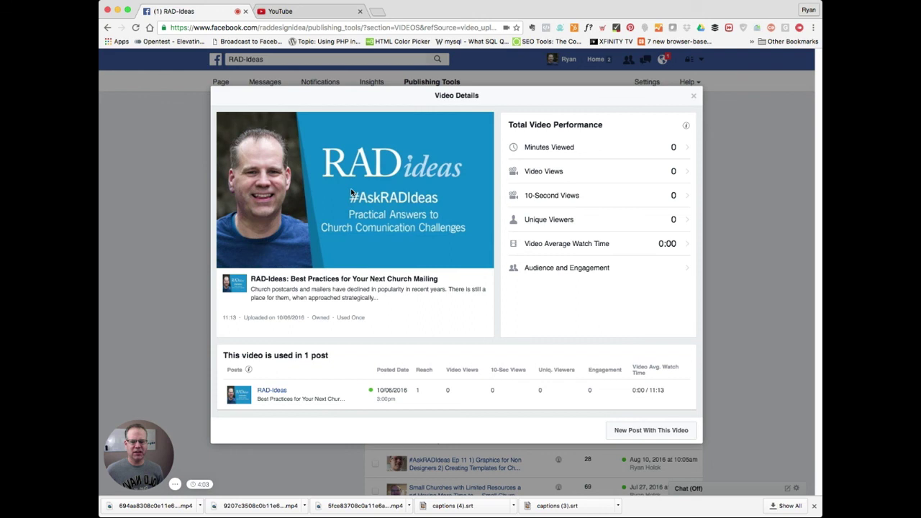
{"action": "left_click", "coordinate": [463, 256]}
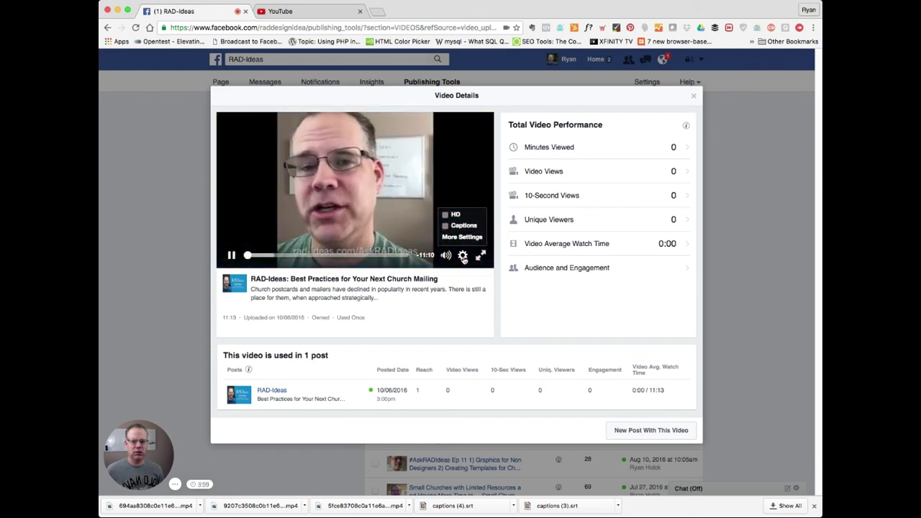
{"action": "left_click", "coordinate": [446, 226]}
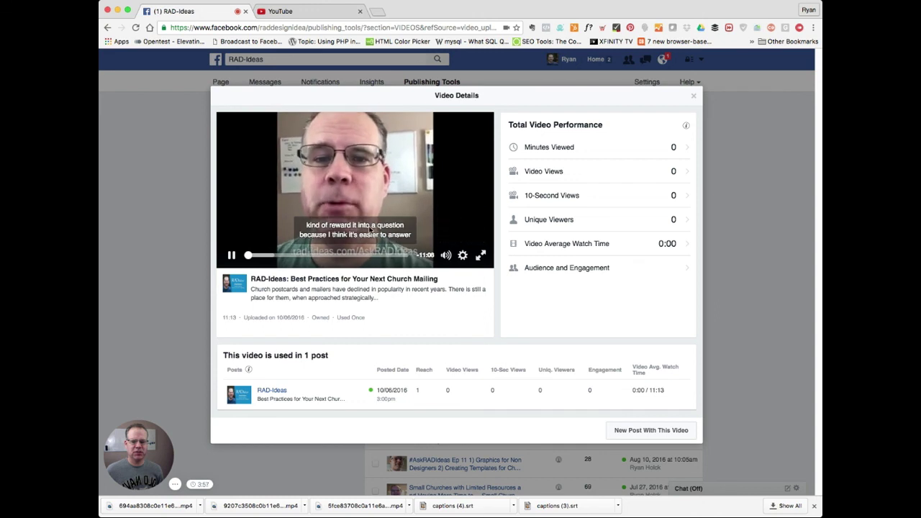
{"action": "left_click", "coordinate": [232, 257]}
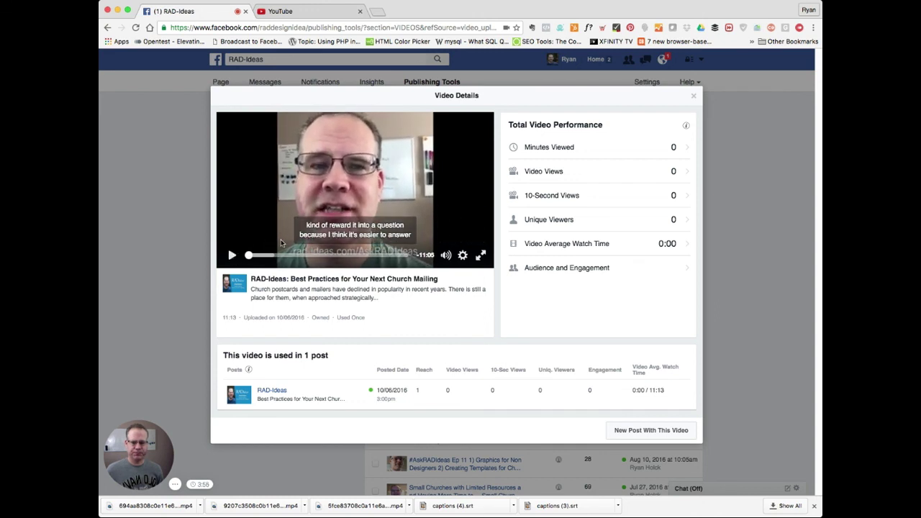